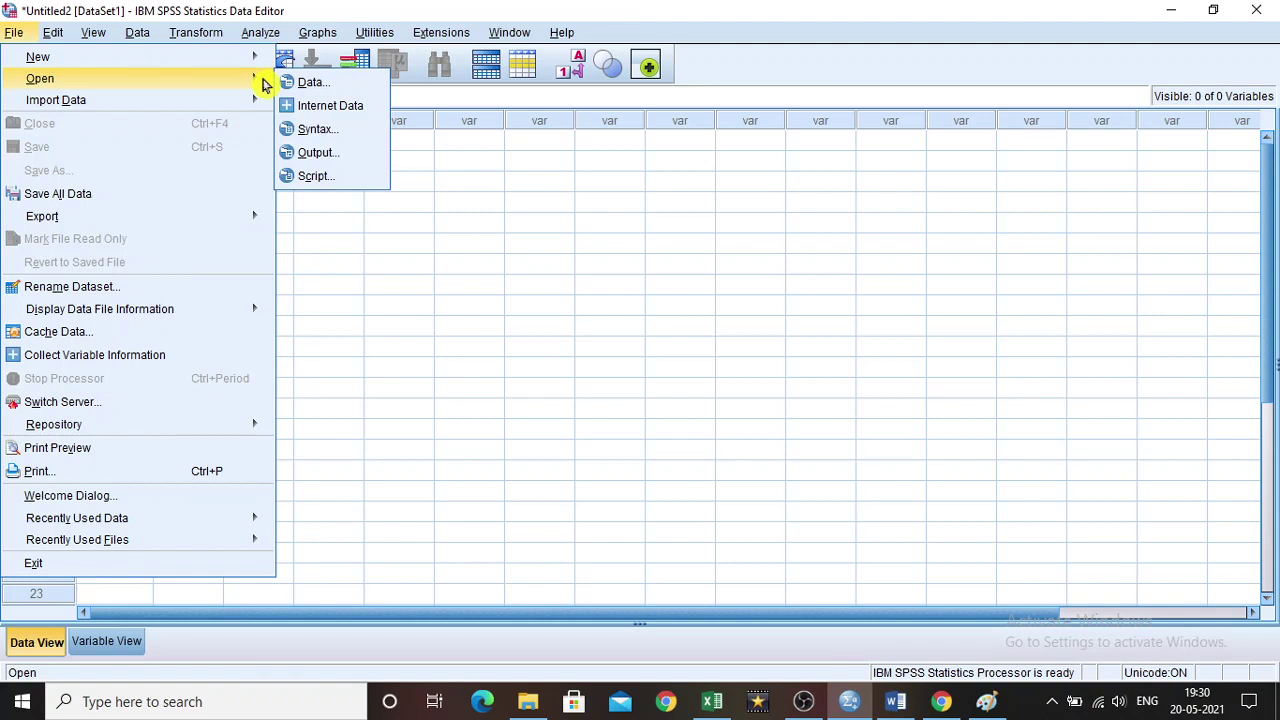
Open the sample data file Employee data.sav from the English samples folder
click(311, 86)
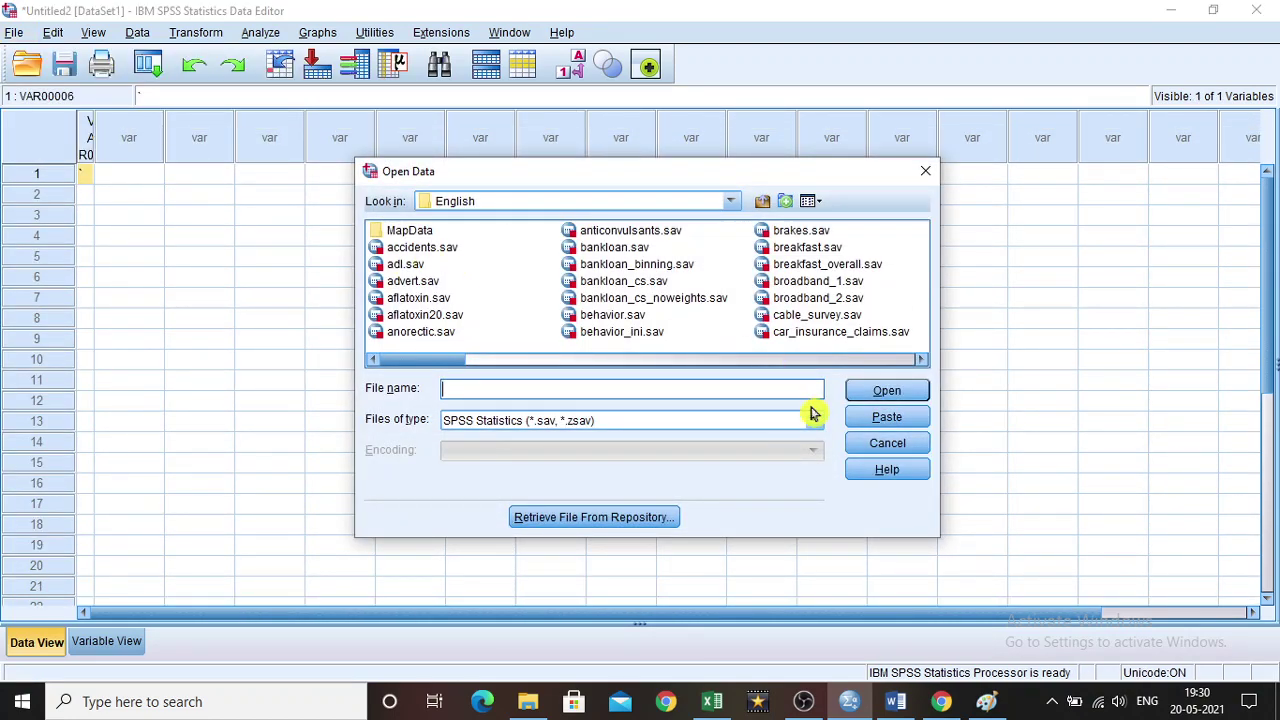
click(922, 360)
click(922, 360)
click(922, 360)
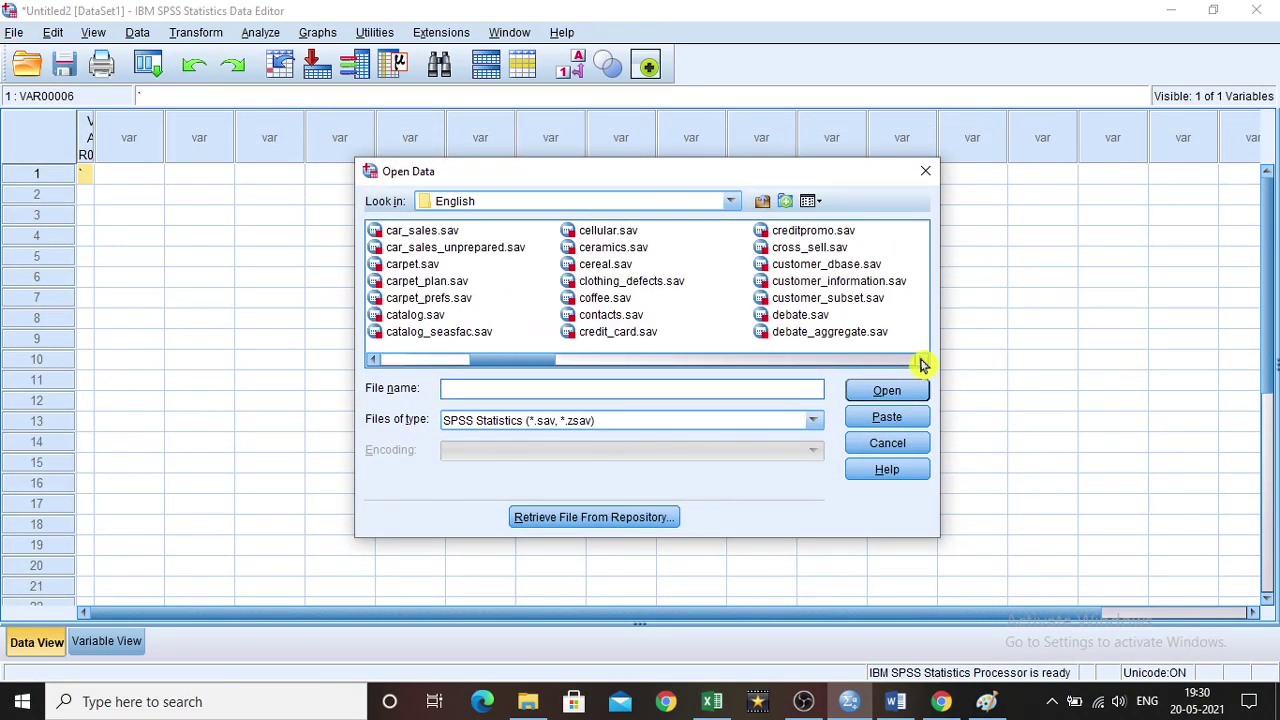
click(922, 360)
click(922, 360)
click(922, 360)
click(922, 360)
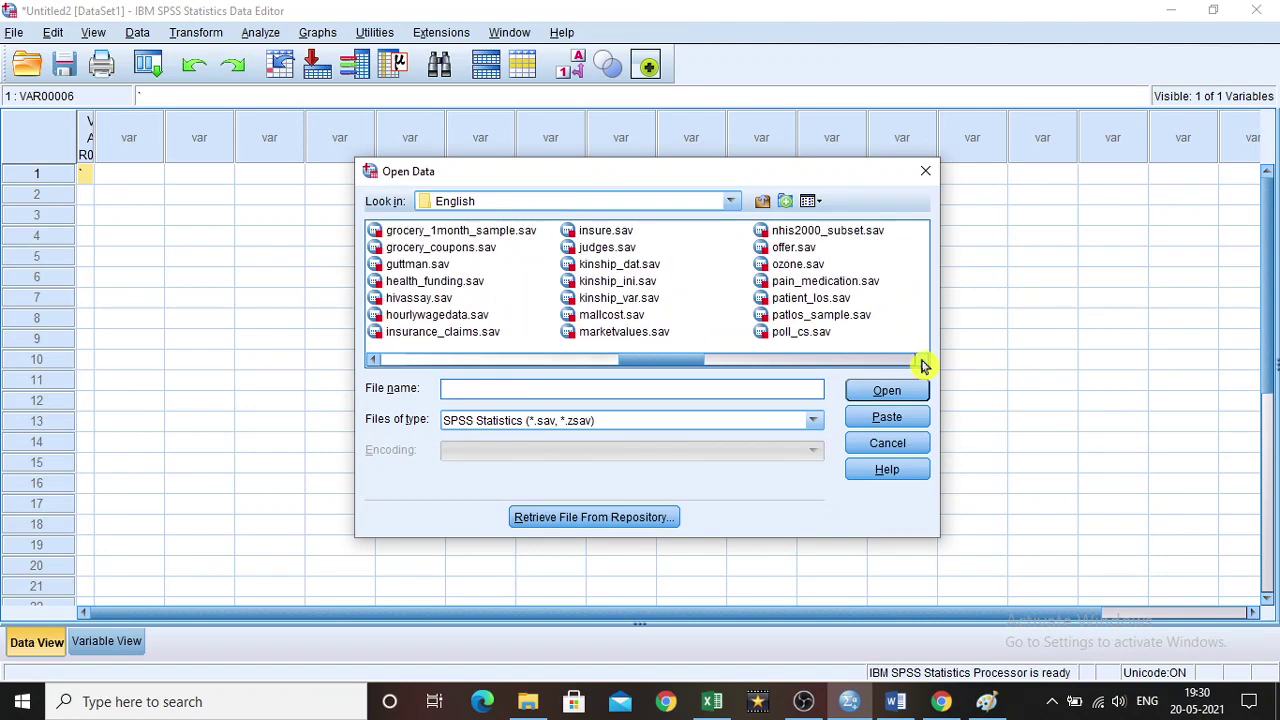
click(922, 360)
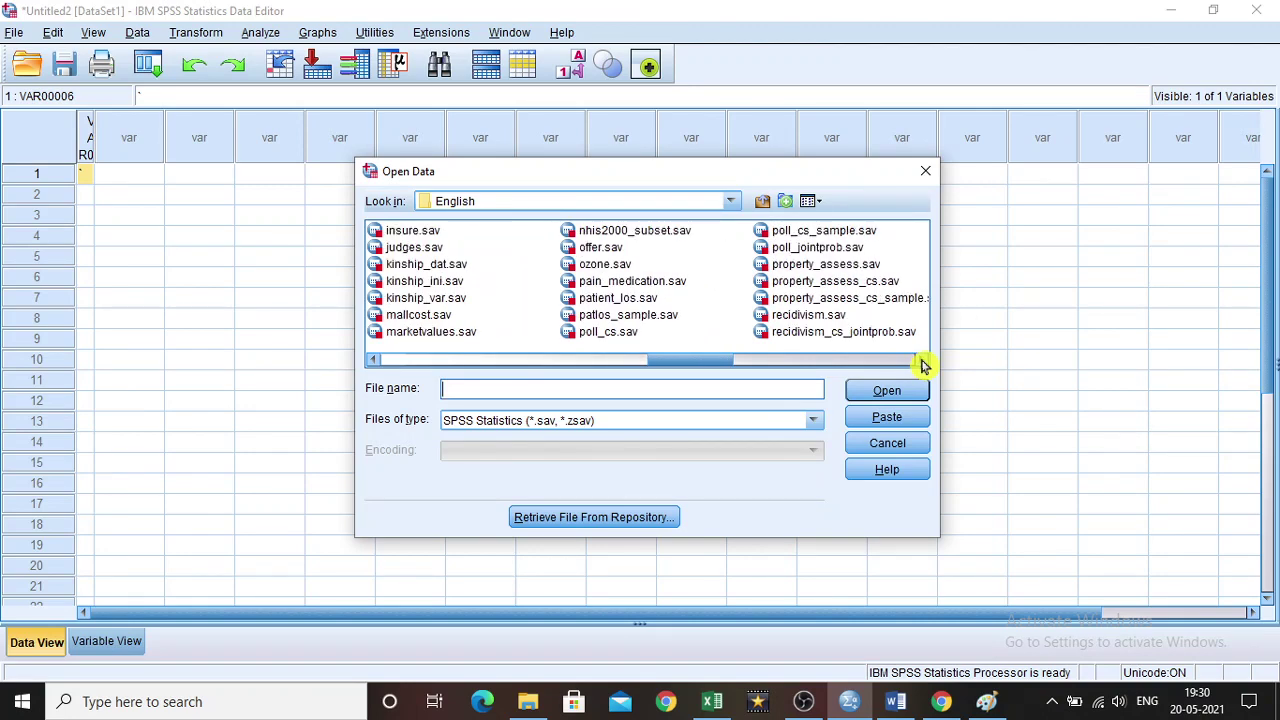
click(831, 298)
key(e)
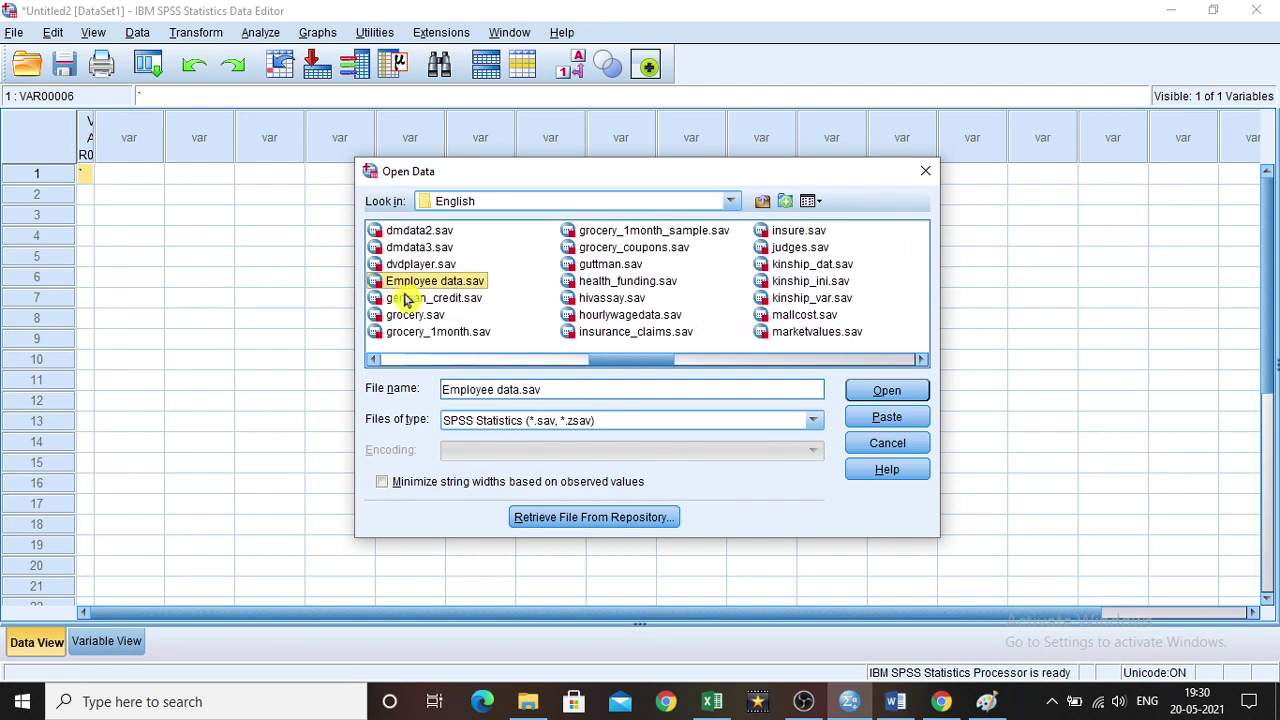
click(877, 398)
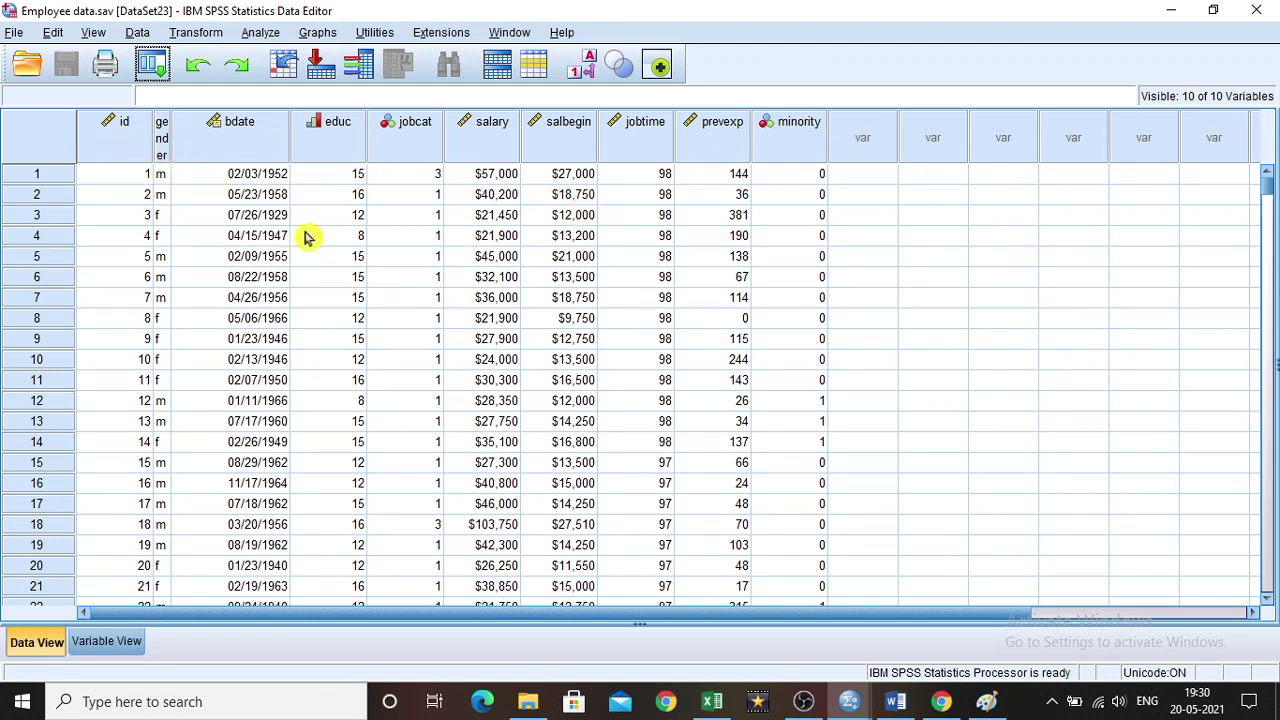
Start a univariate general linear model with Current Salary [salary] as the dependent variable
click(253, 33)
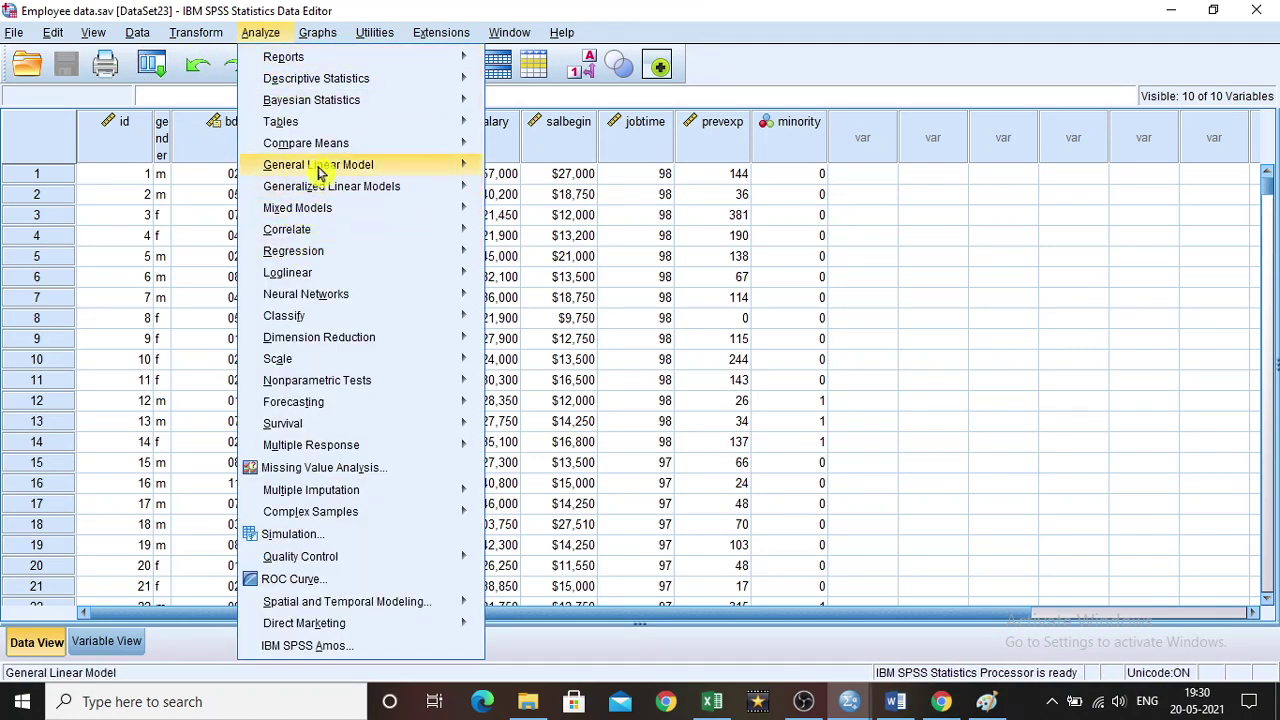
mouse_move(318, 172)
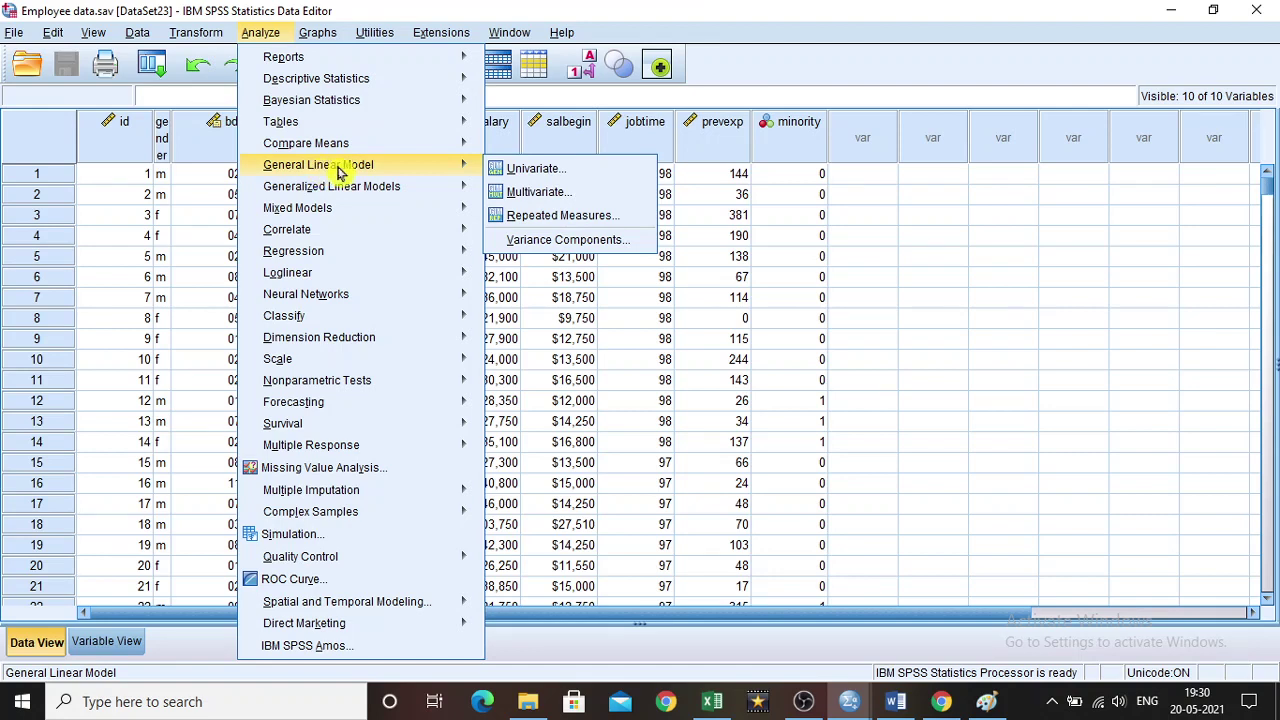
click(532, 175)
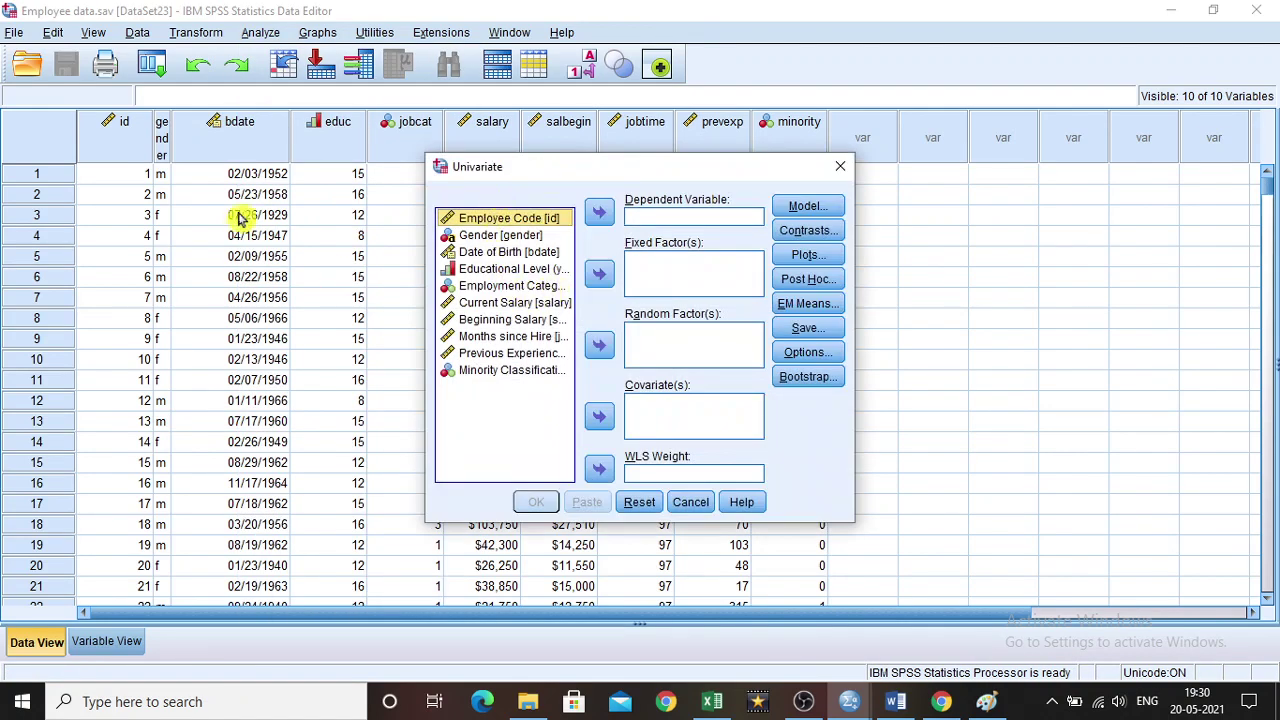
click(528, 304)
click(599, 212)
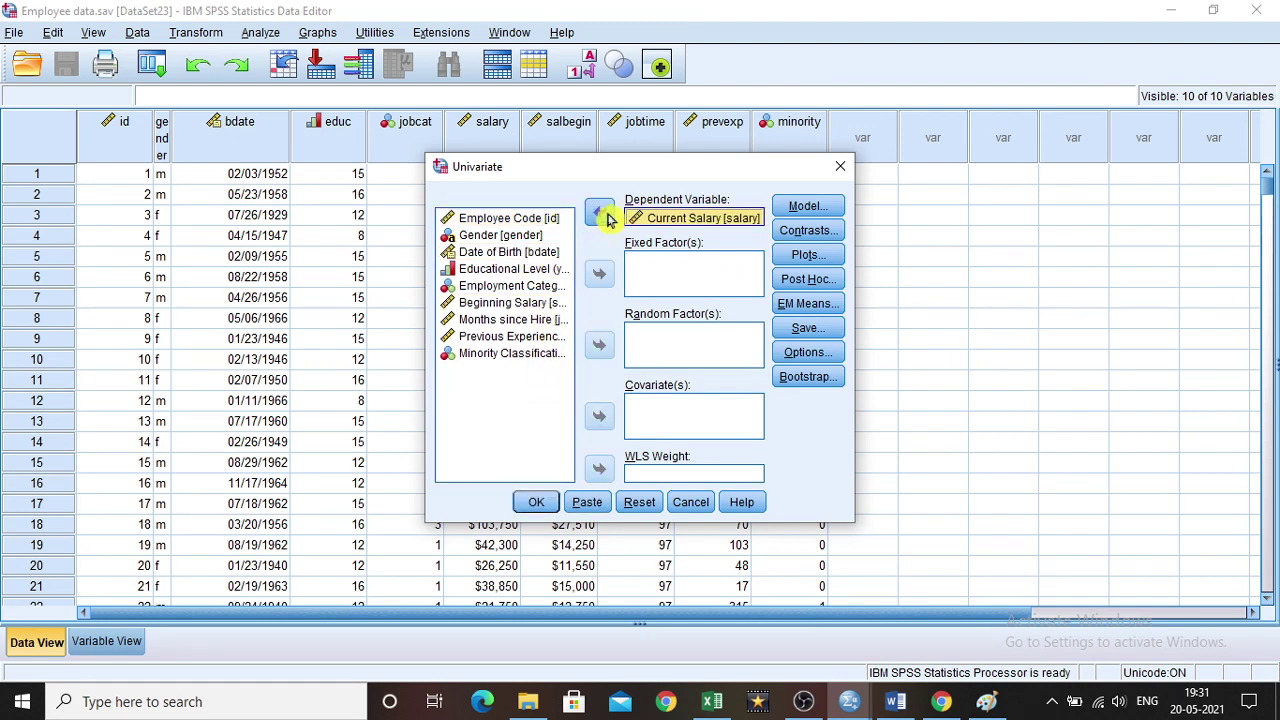
Add Educational Level and Employment Category to the univariate analysis as fixed factors
click(530, 272)
click(598, 278)
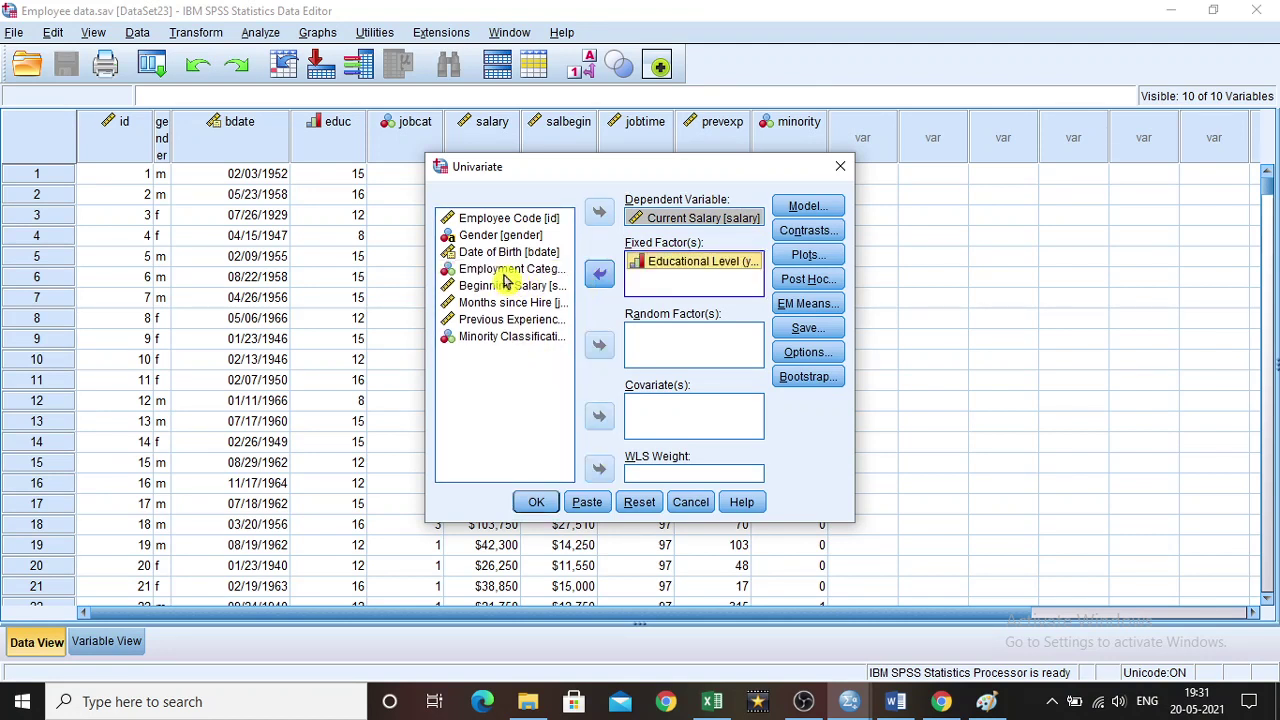
click(503, 272)
click(592, 279)
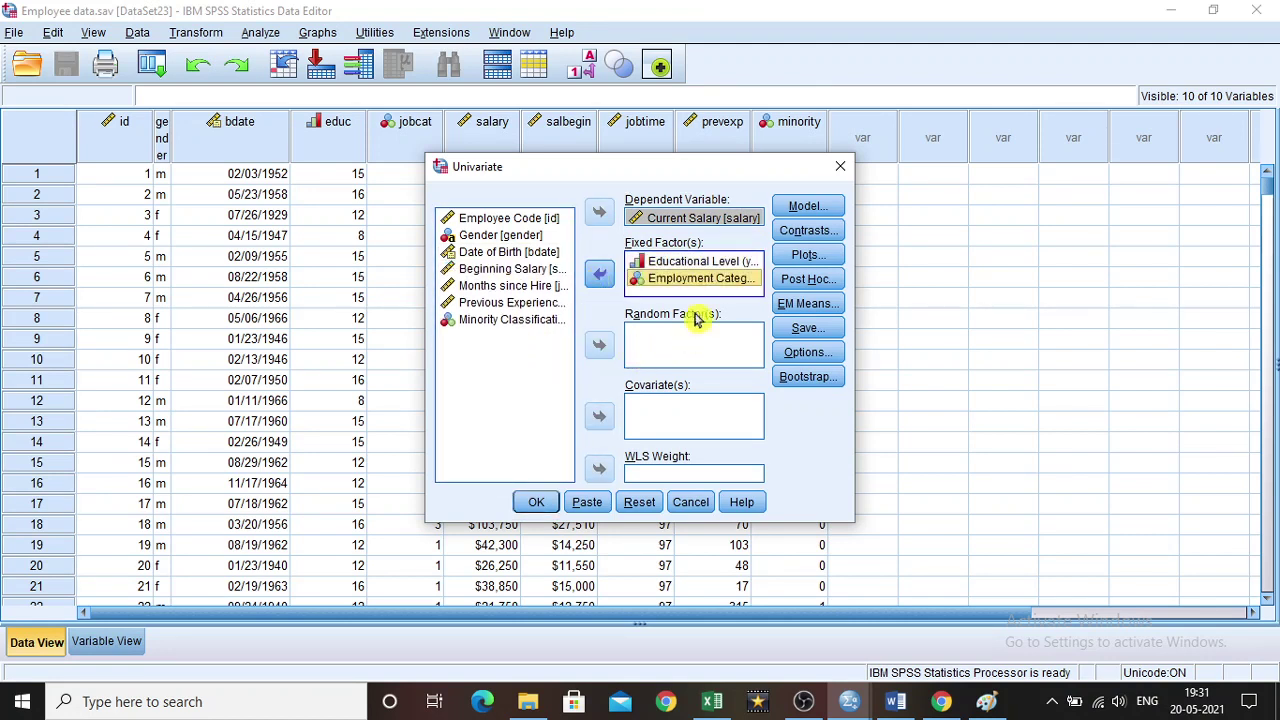
Review the model, contrasts, profile plots and post hoc settings of the univariate analysis, keeping their defaults
click(809, 207)
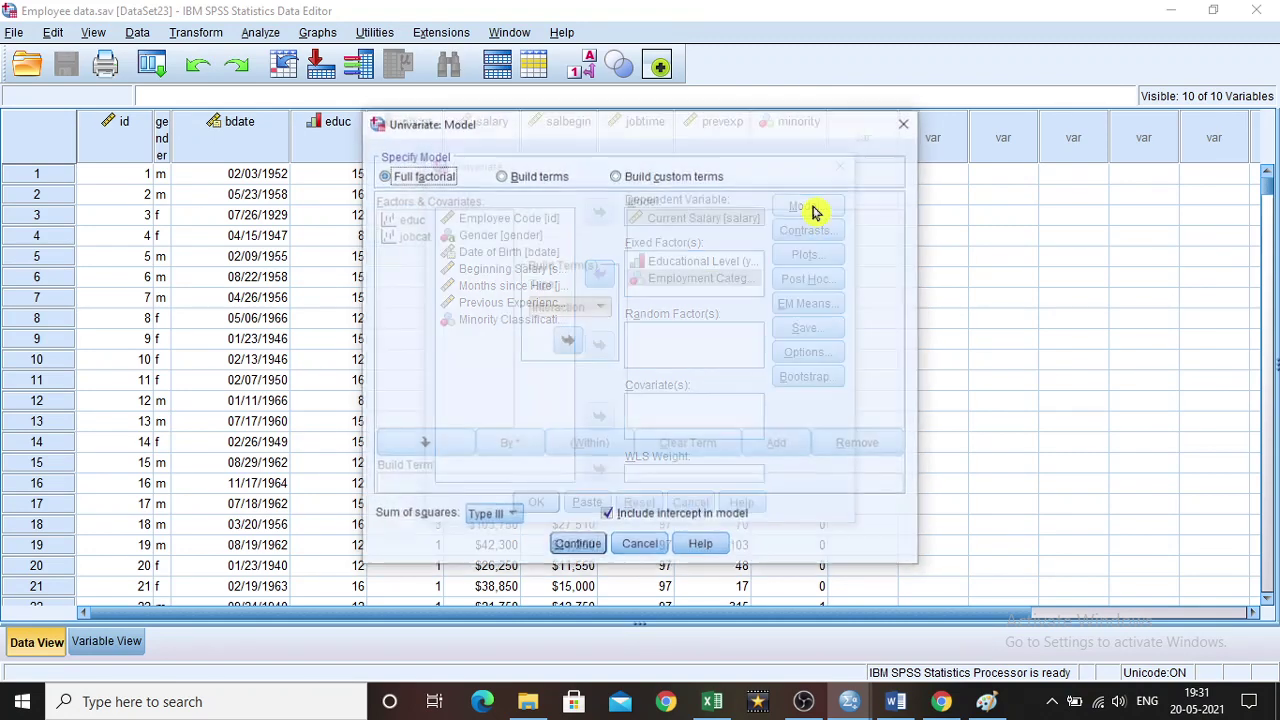
click(588, 548)
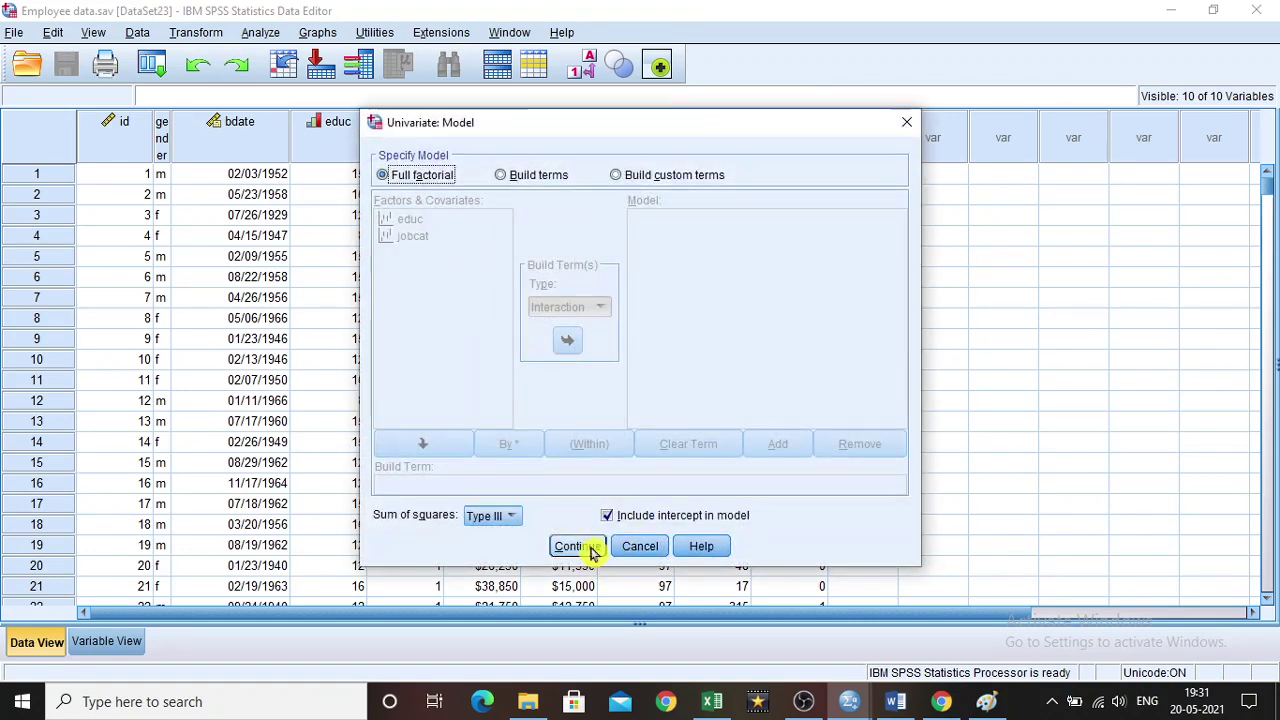
click(808, 231)
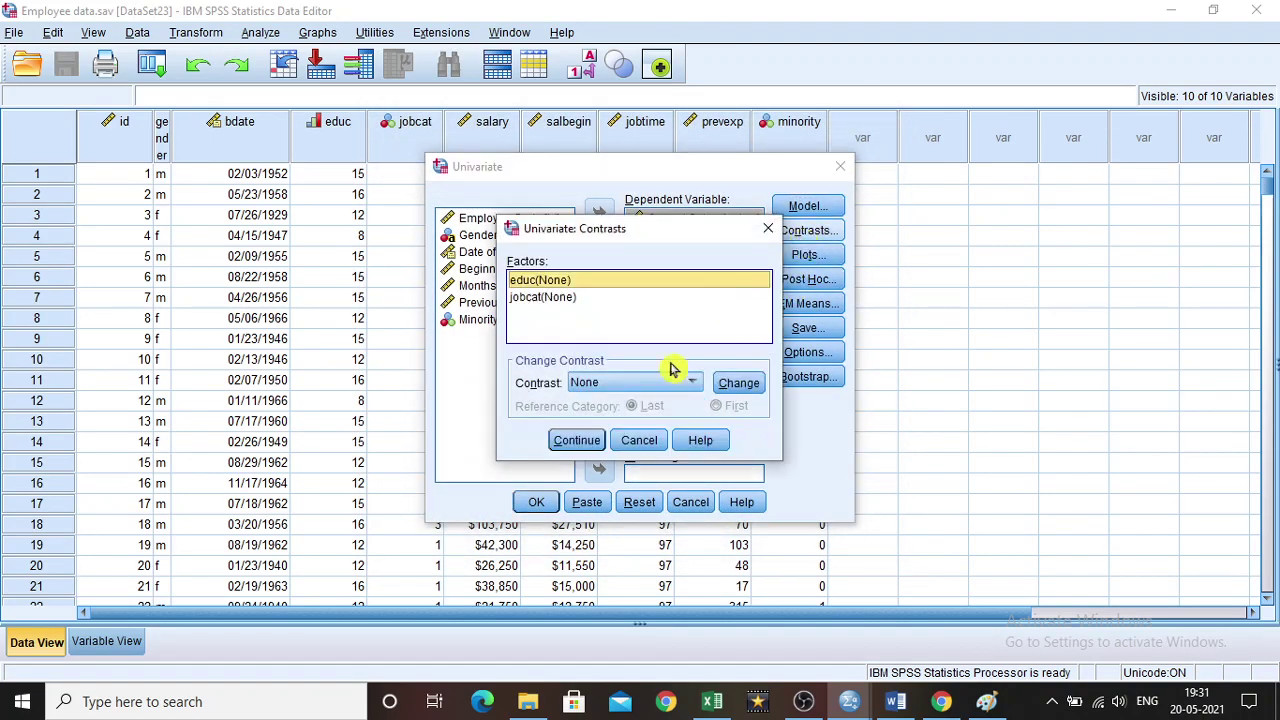
click(577, 443)
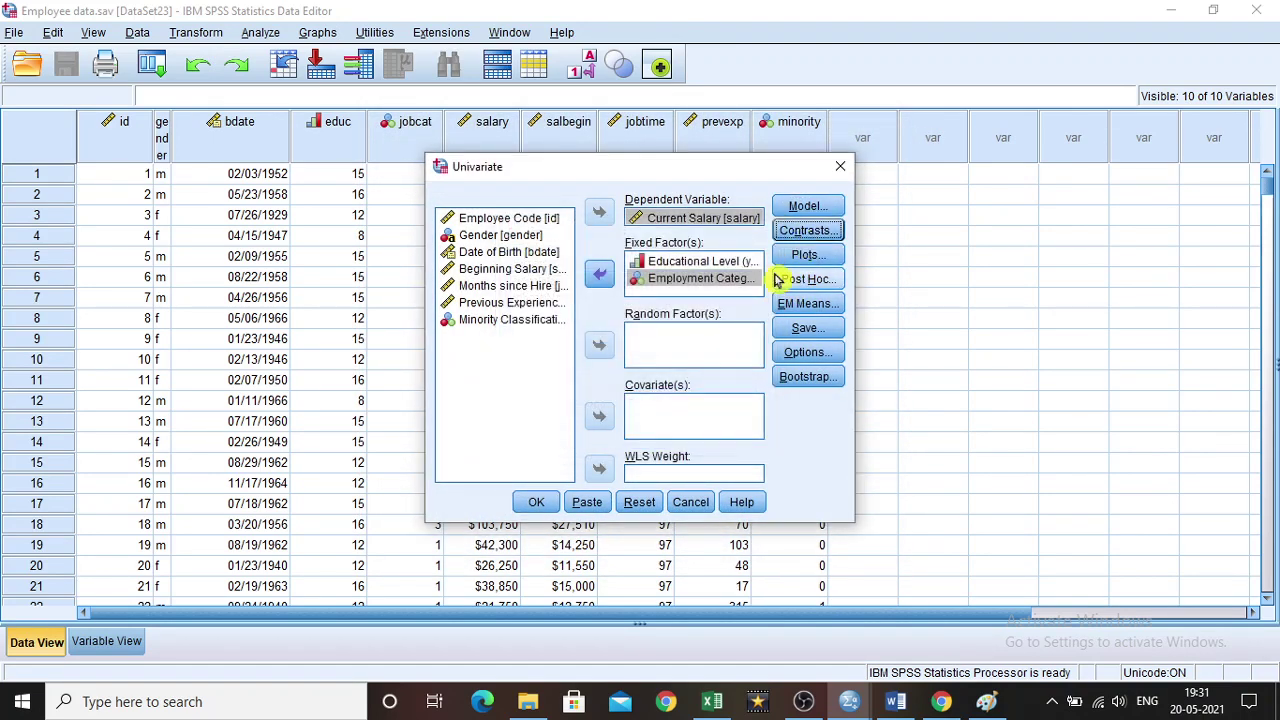
click(808, 255)
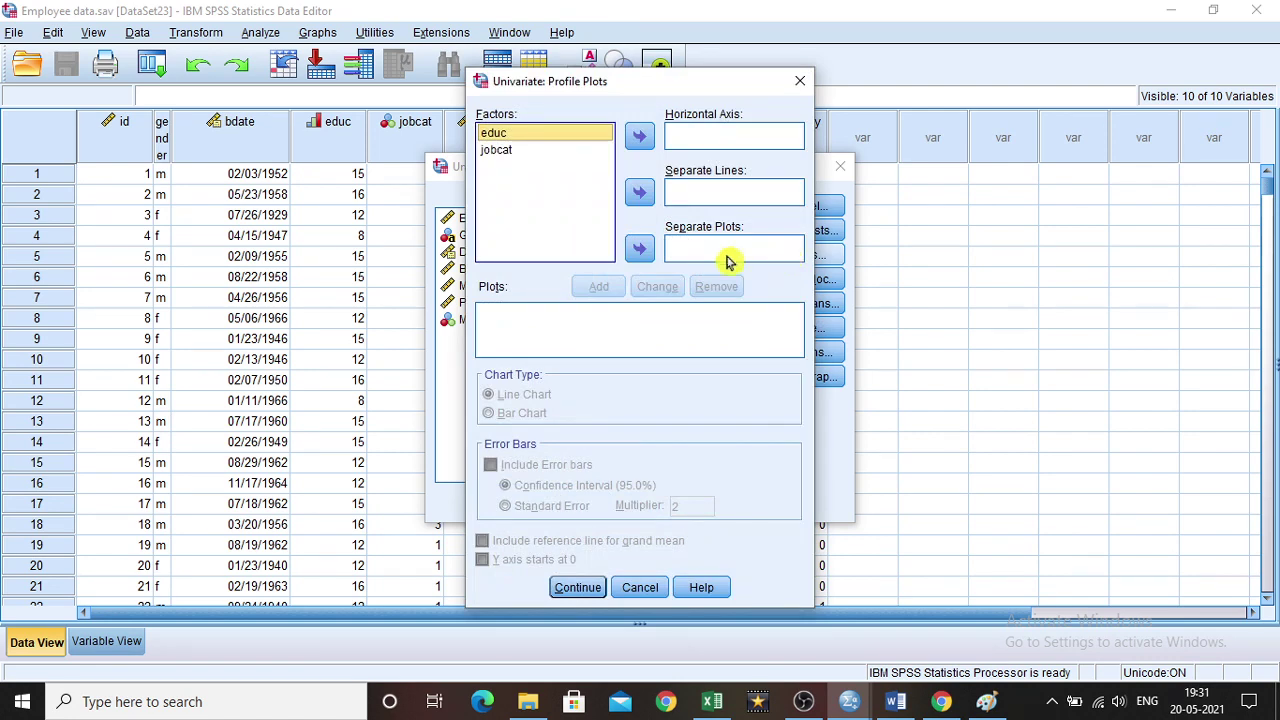
click(801, 86)
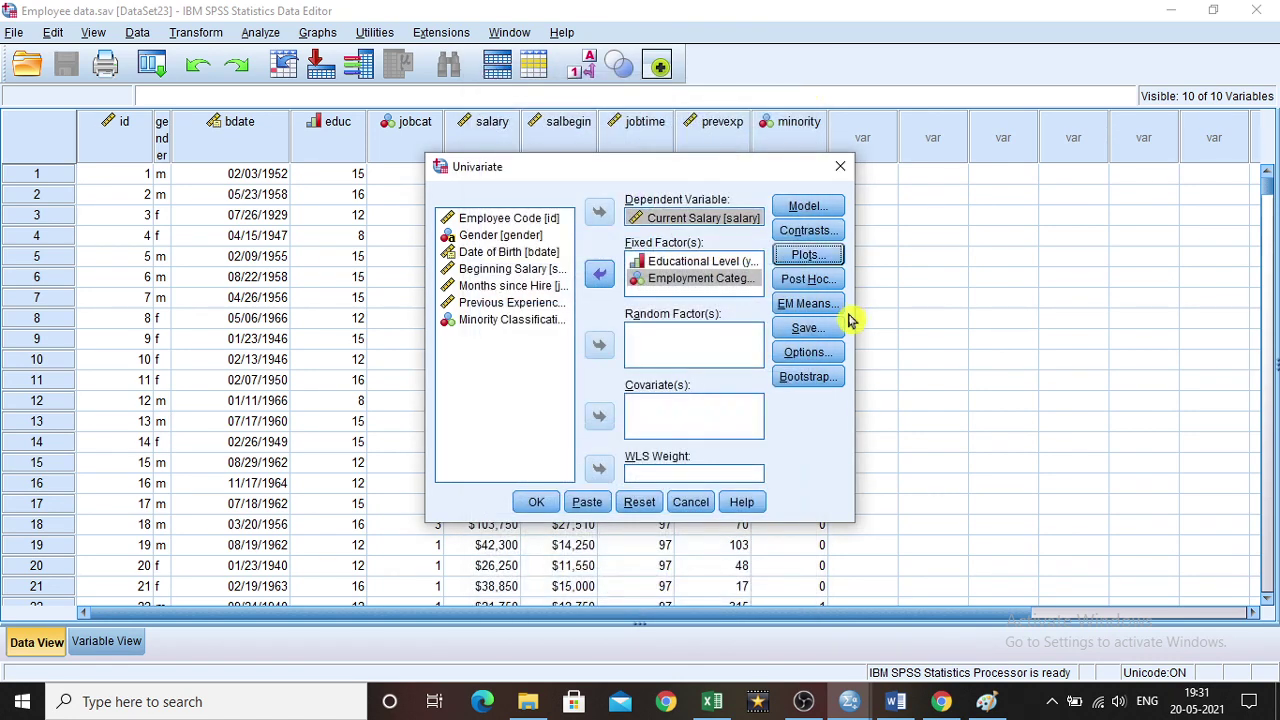
click(808, 279)
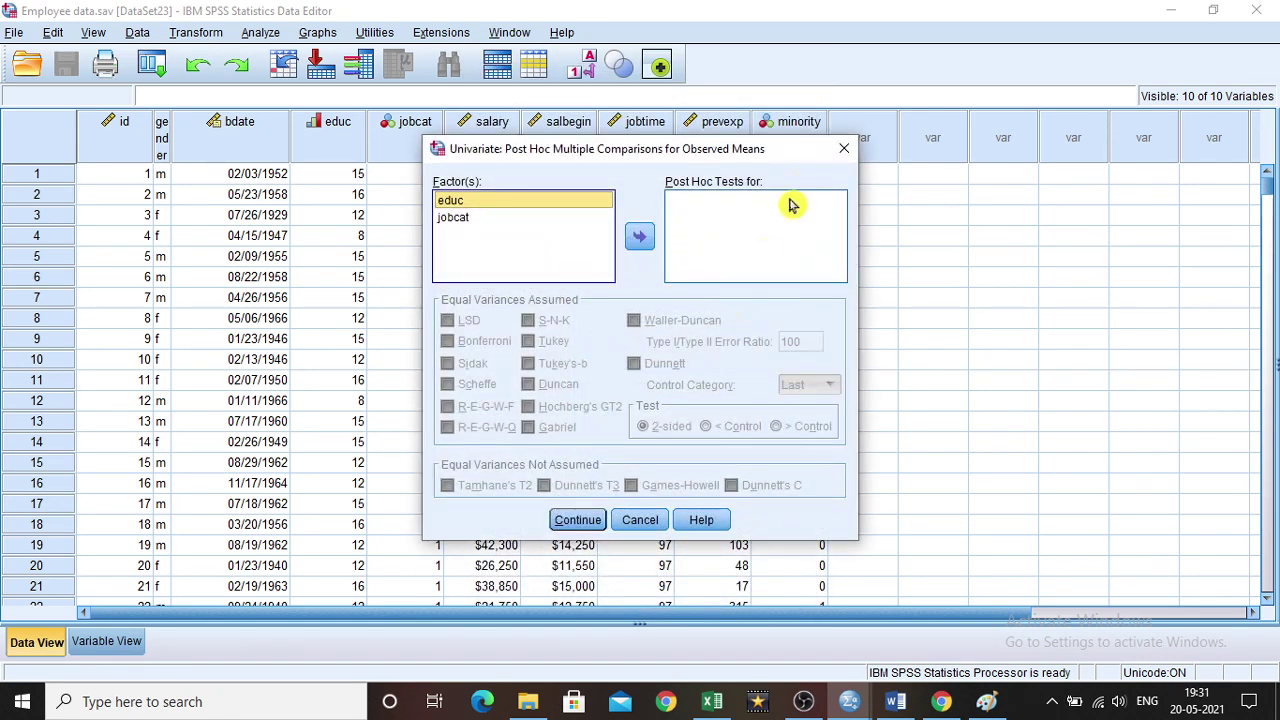
click(842, 153)
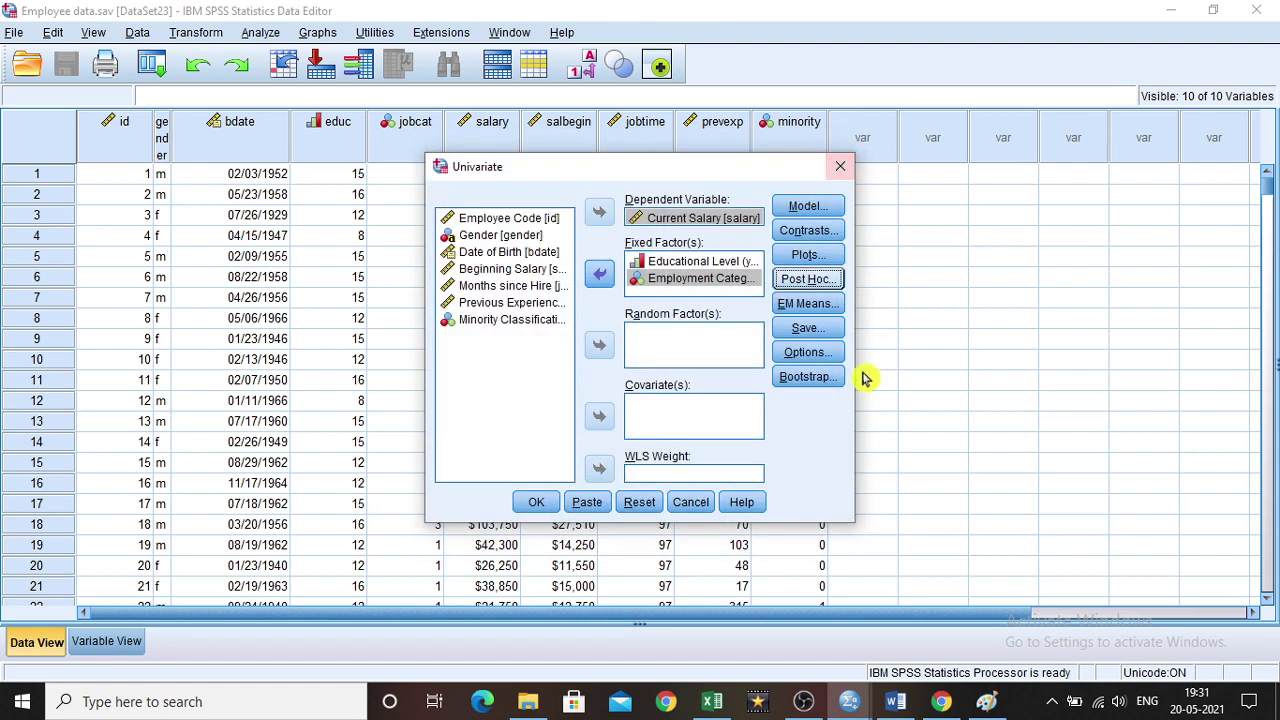
Request estimated marginal means for (OVERALL) in the univariate analysis
click(814, 304)
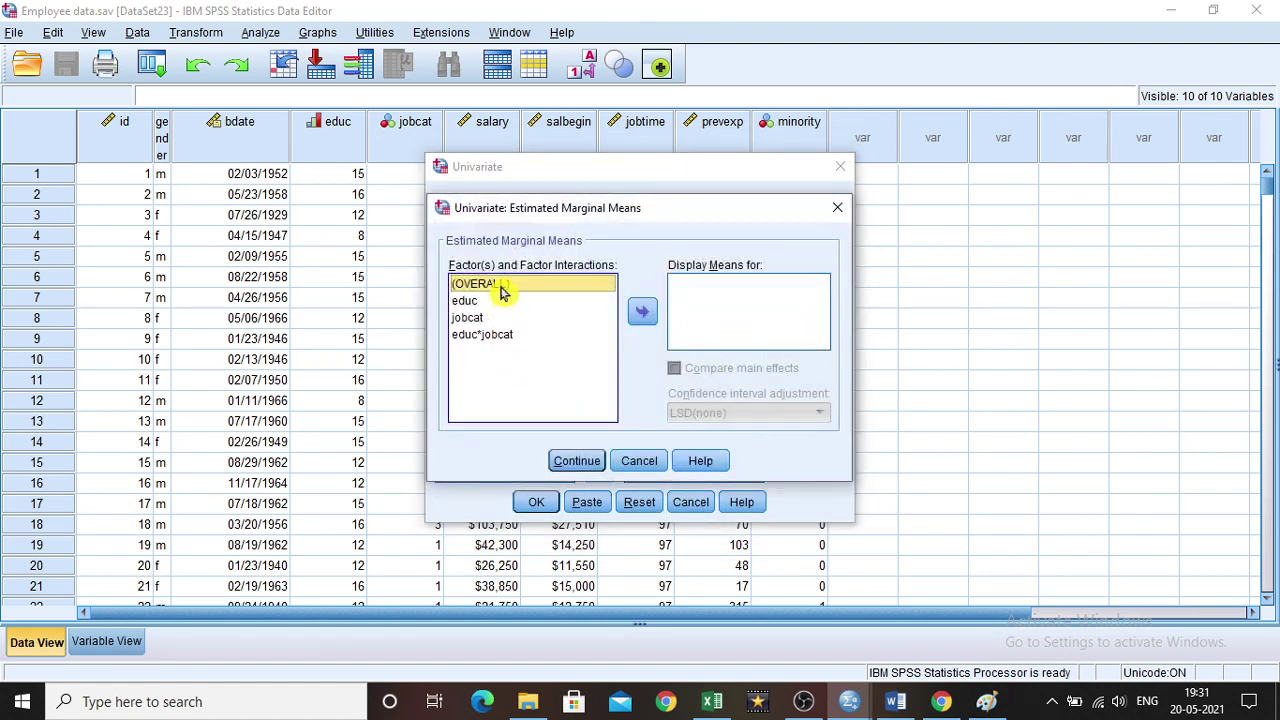
click(643, 312)
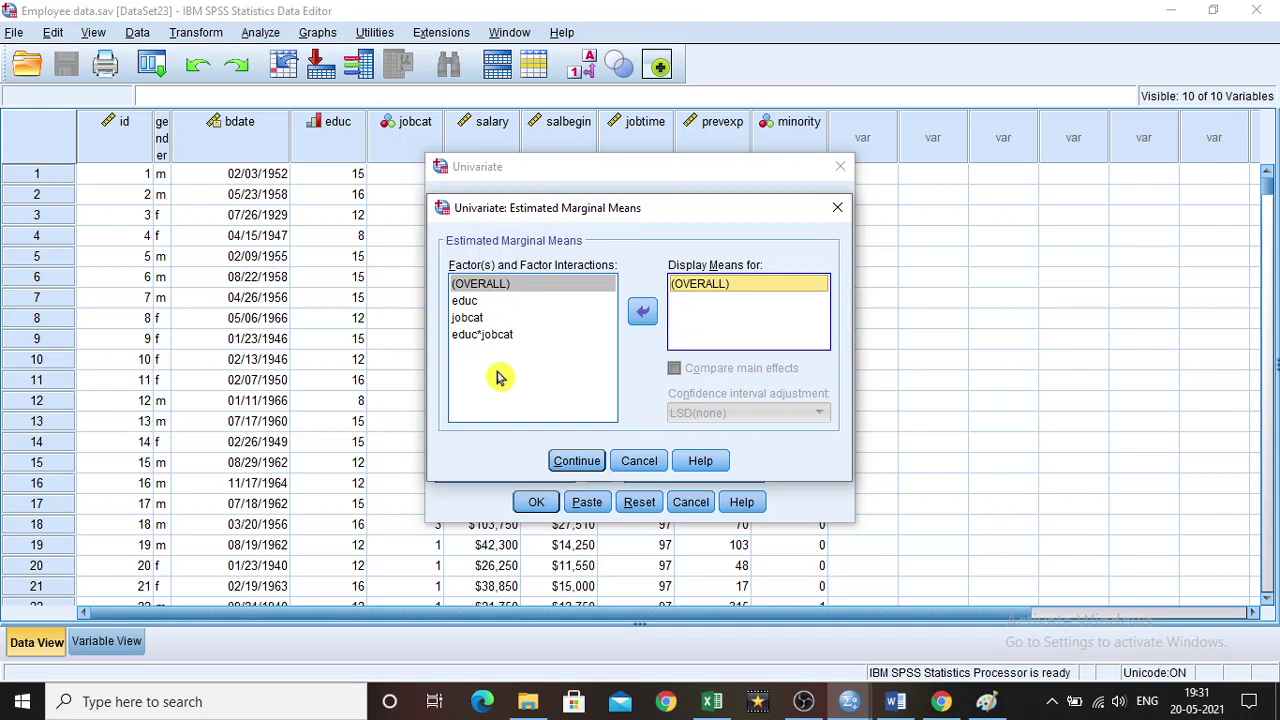
click(577, 468)
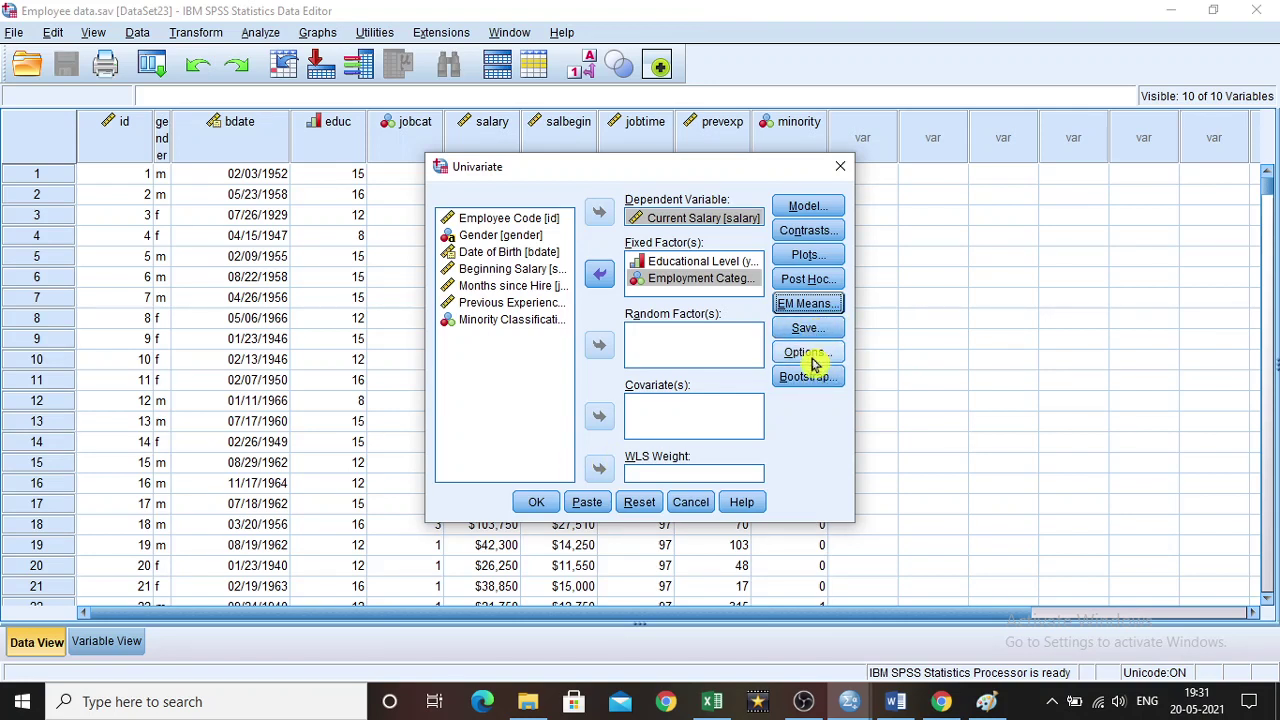
Include descriptive statistics in the analysis options and run the univariate analysis
click(810, 360)
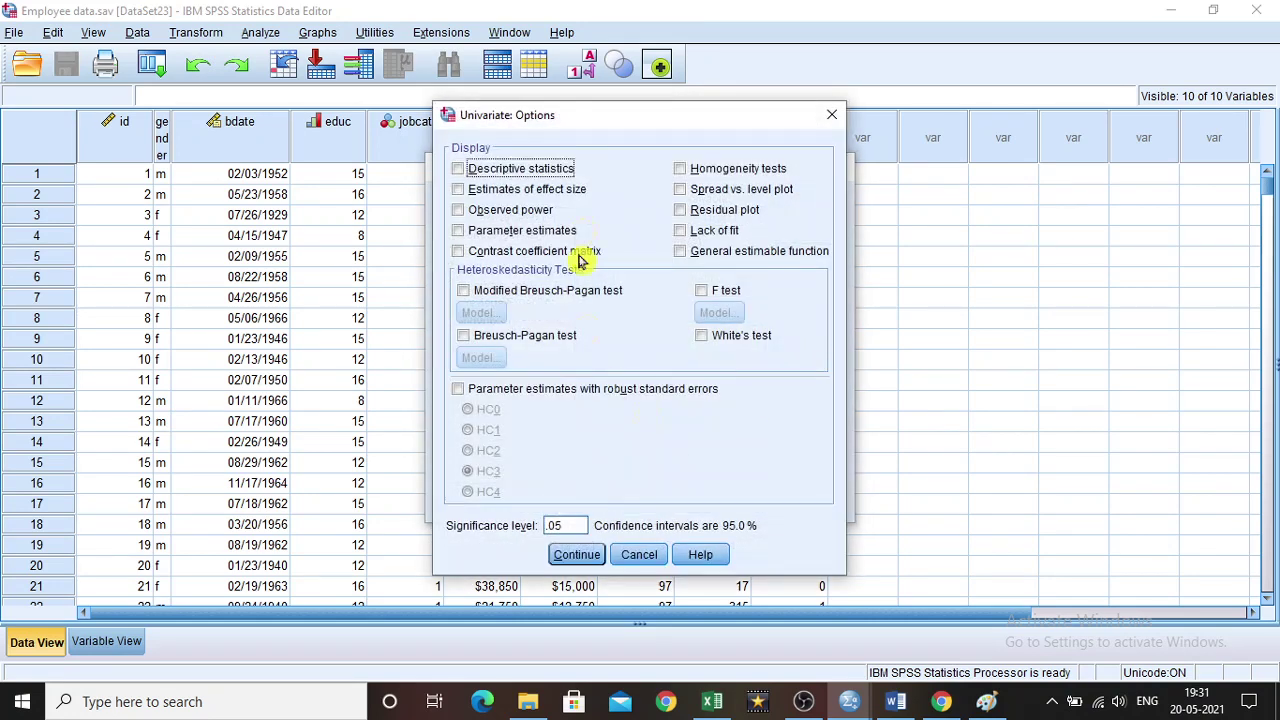
click(585, 558)
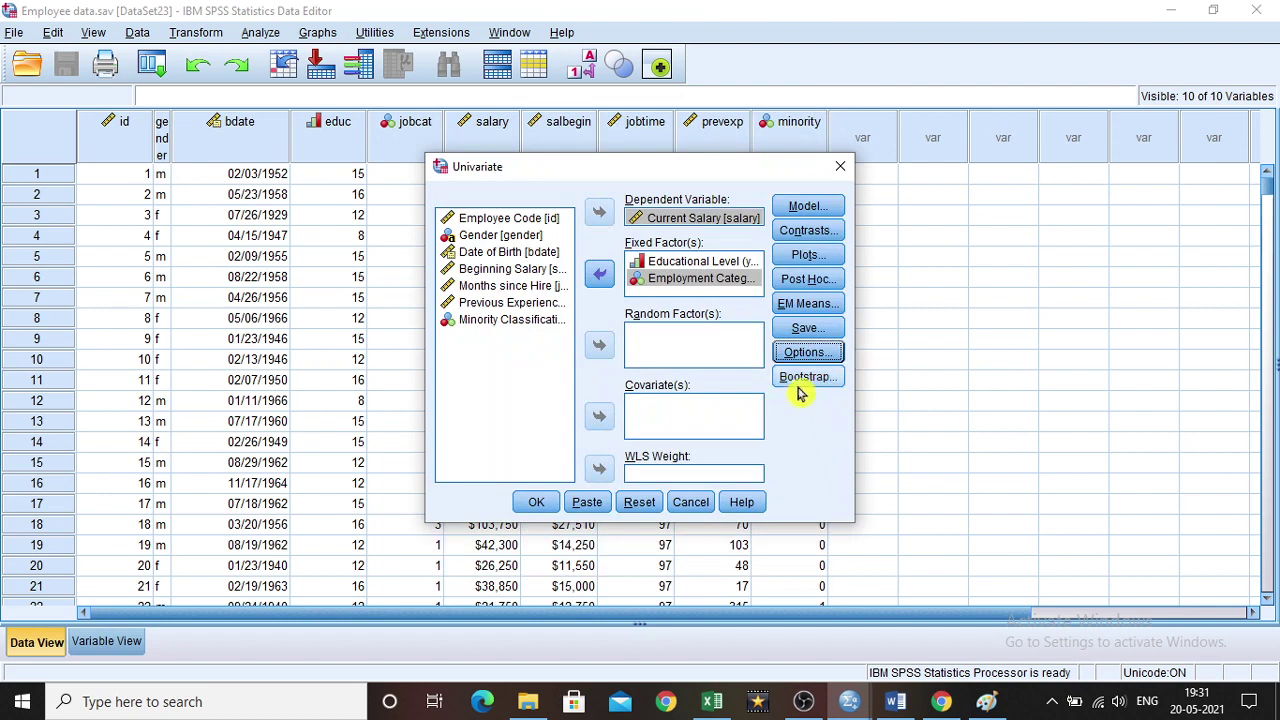
click(549, 505)
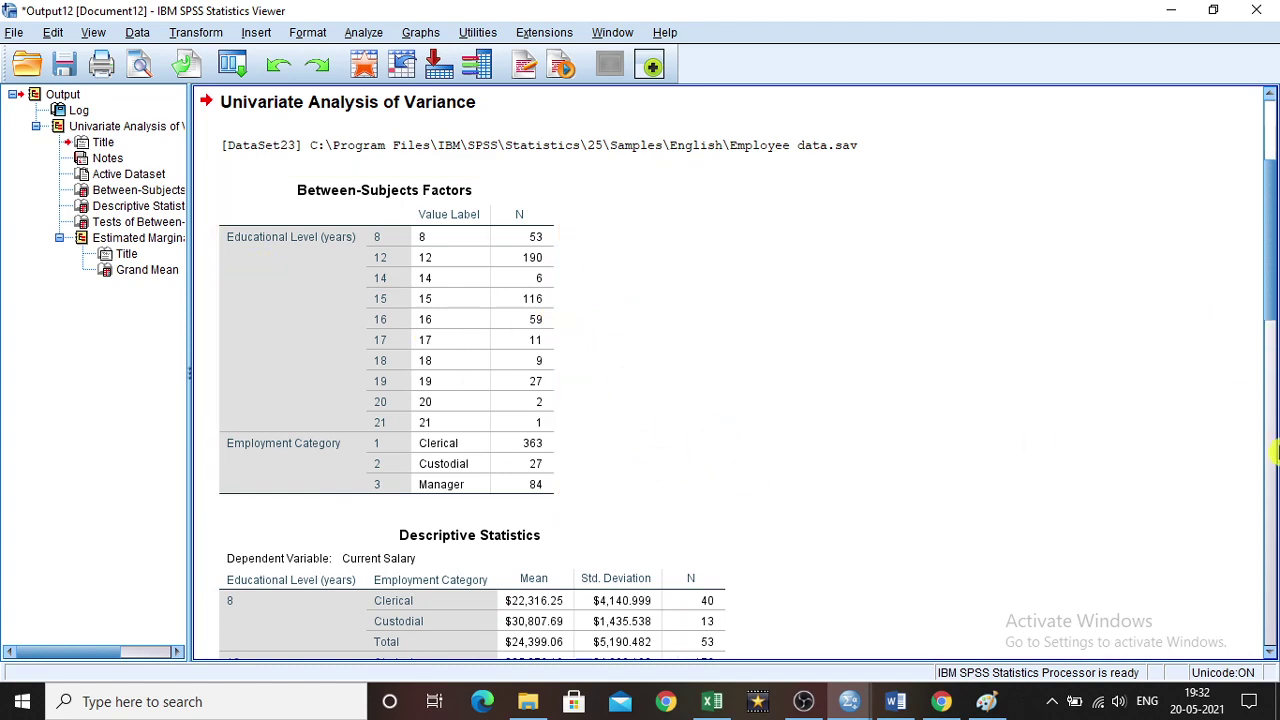
Examine the output tables for between-subjects factors, descriptive statistics, tests of between-subjects effects and the grand mean
click(1271, 652)
click(1271, 652)
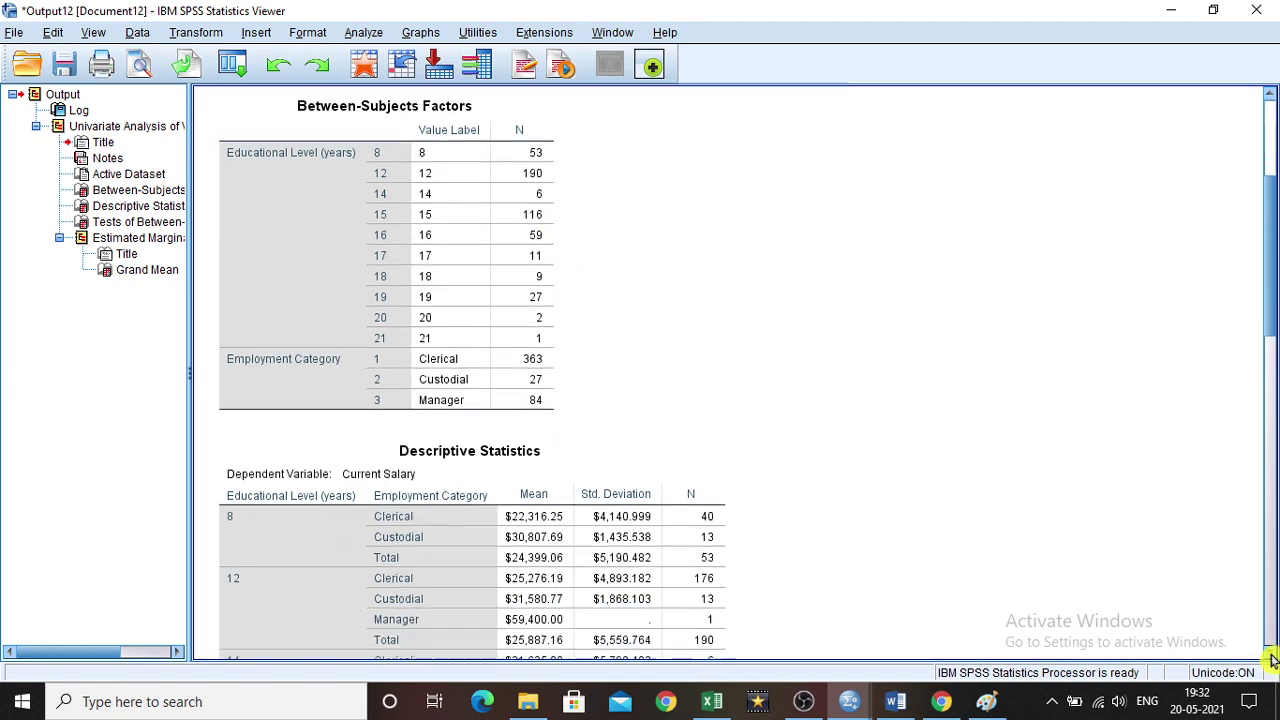
click(1271, 652)
click(1271, 652)
click(1271, 652)
click(1271, 652)
click(1271, 652)
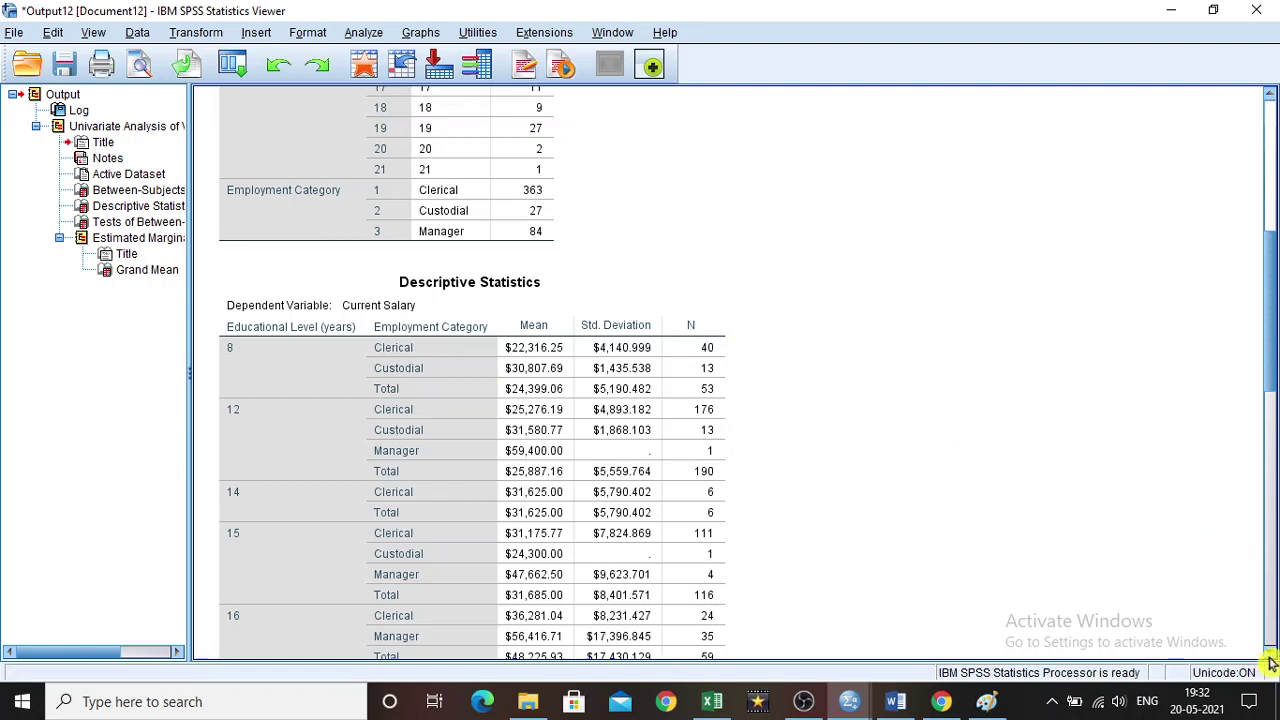
scroll(1271, 663, down, 3)
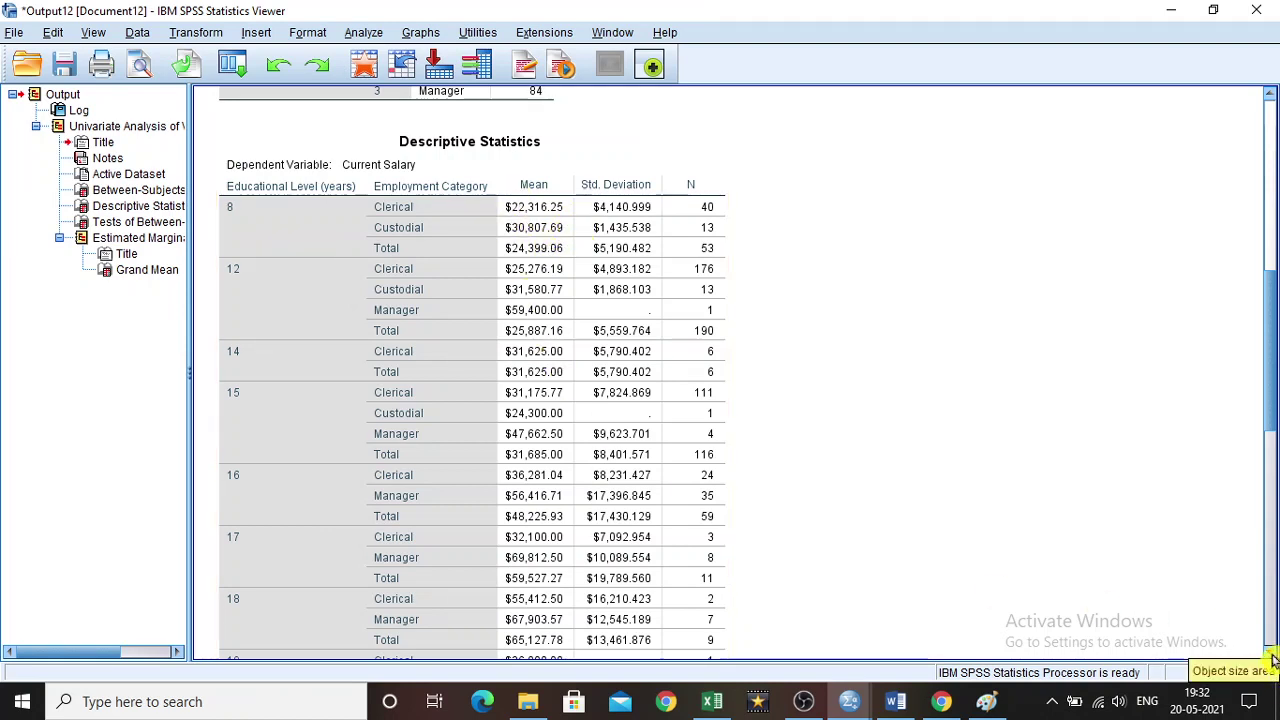
scroll(1273, 658, down, 6)
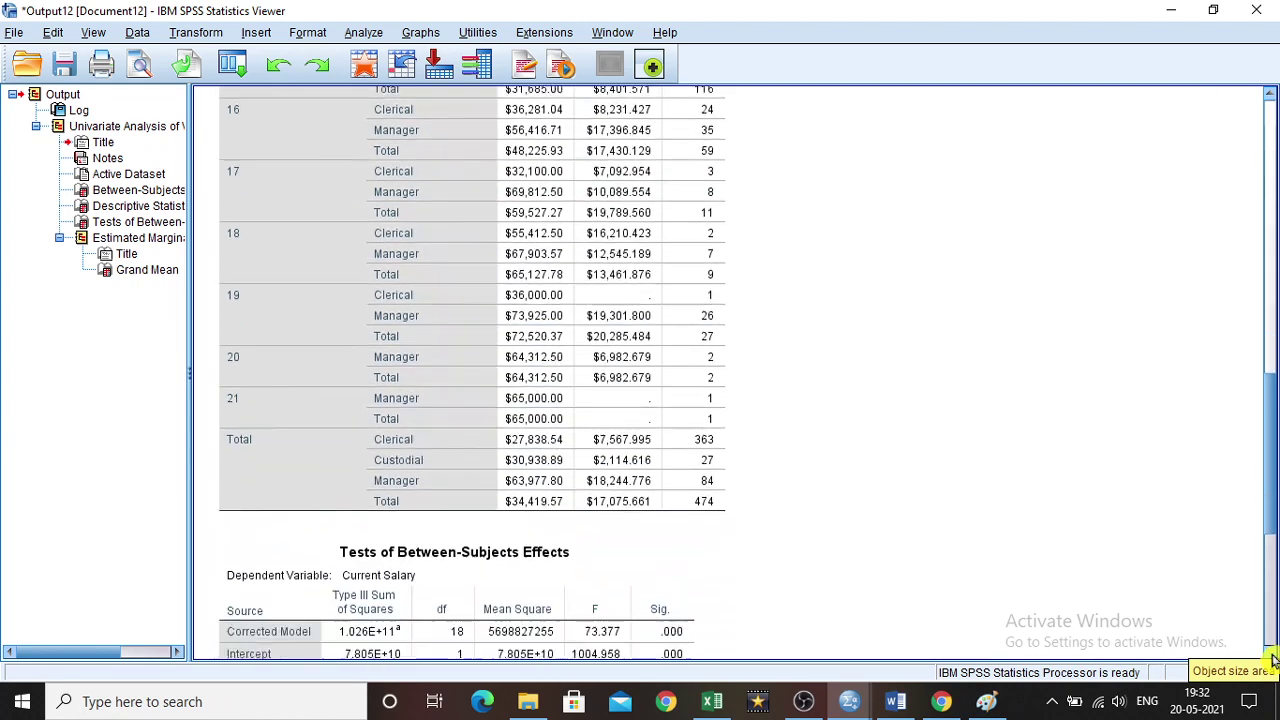
scroll(1273, 658, down, 1)
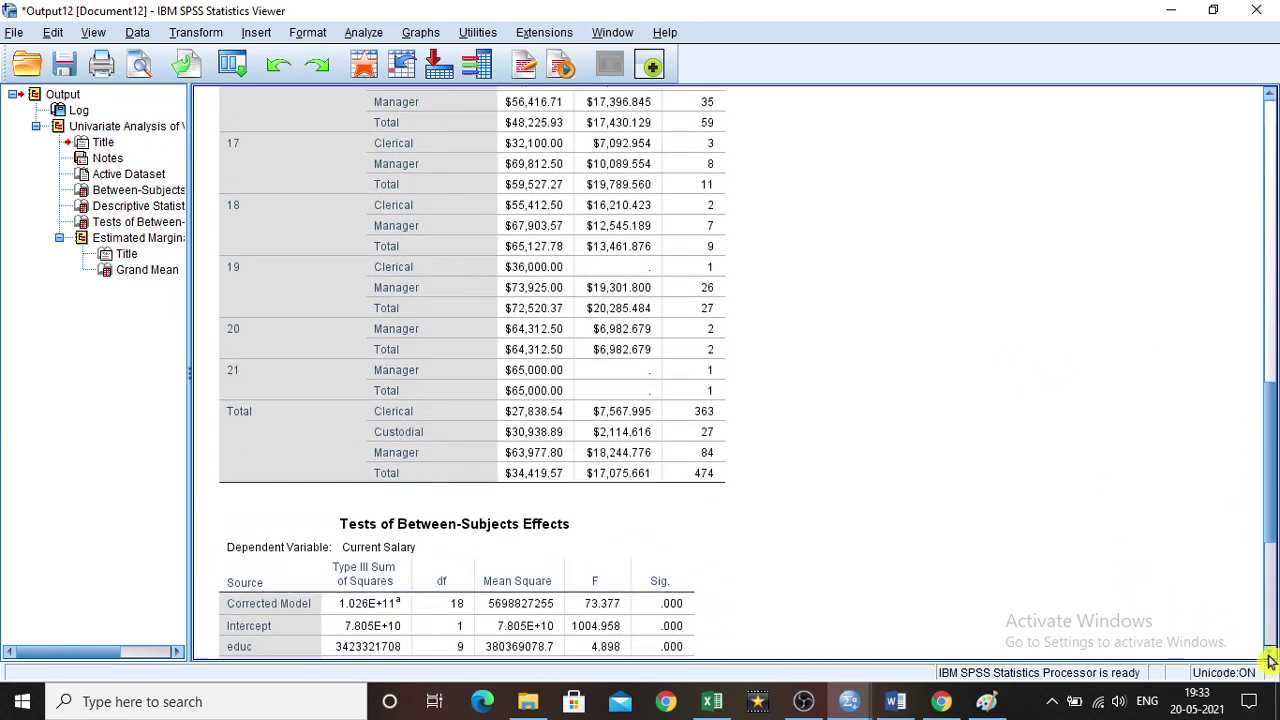
scroll(1270, 660, down, 7)
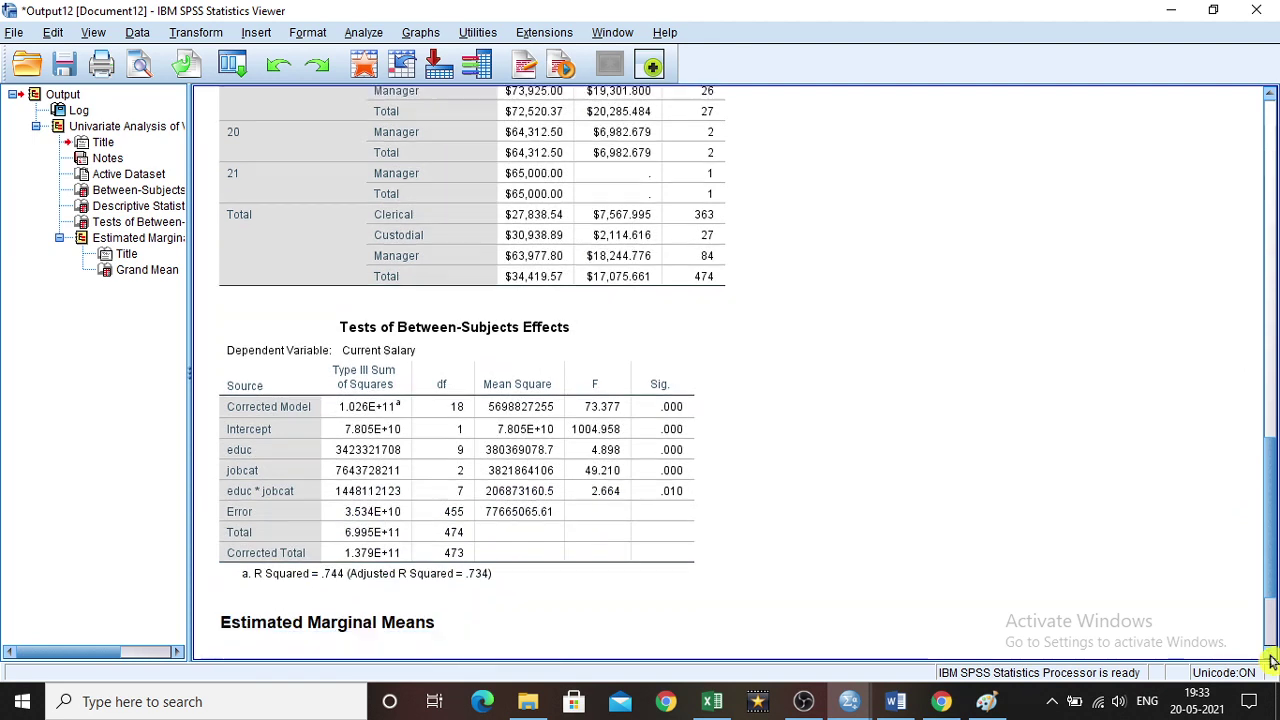
scroll(1273, 658, down, 3)
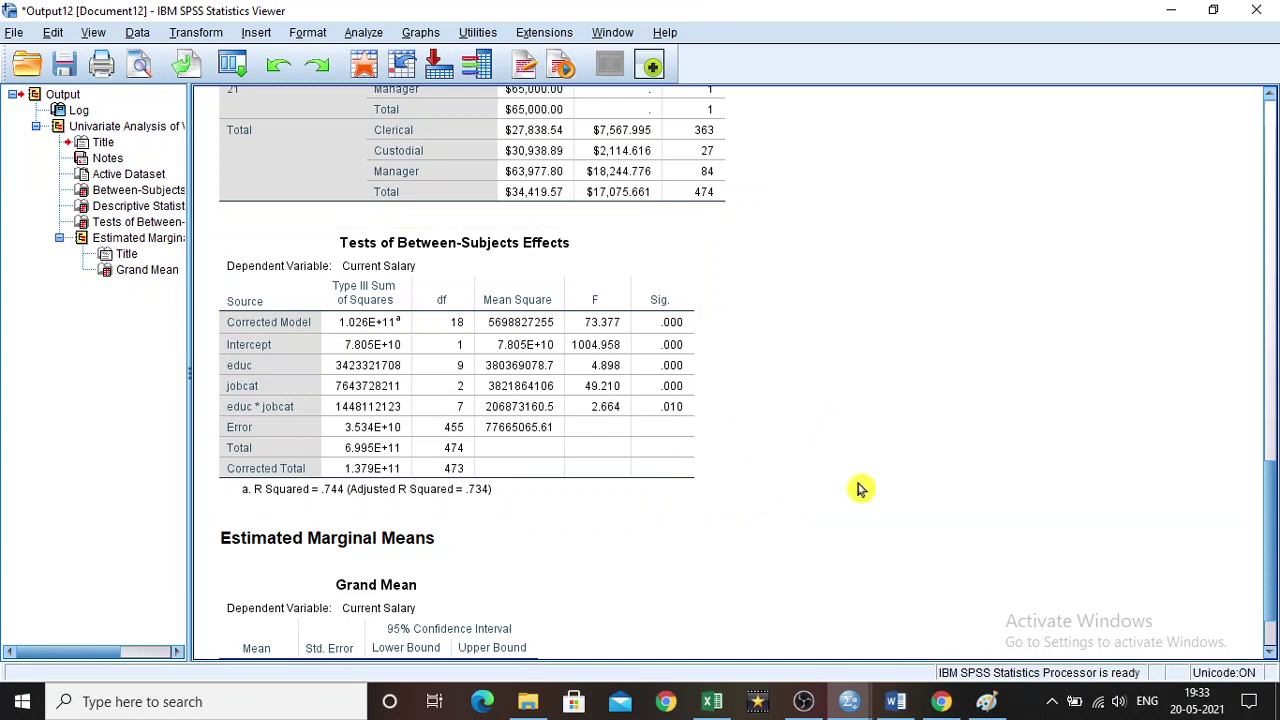
scroll(858, 479, down, 2)
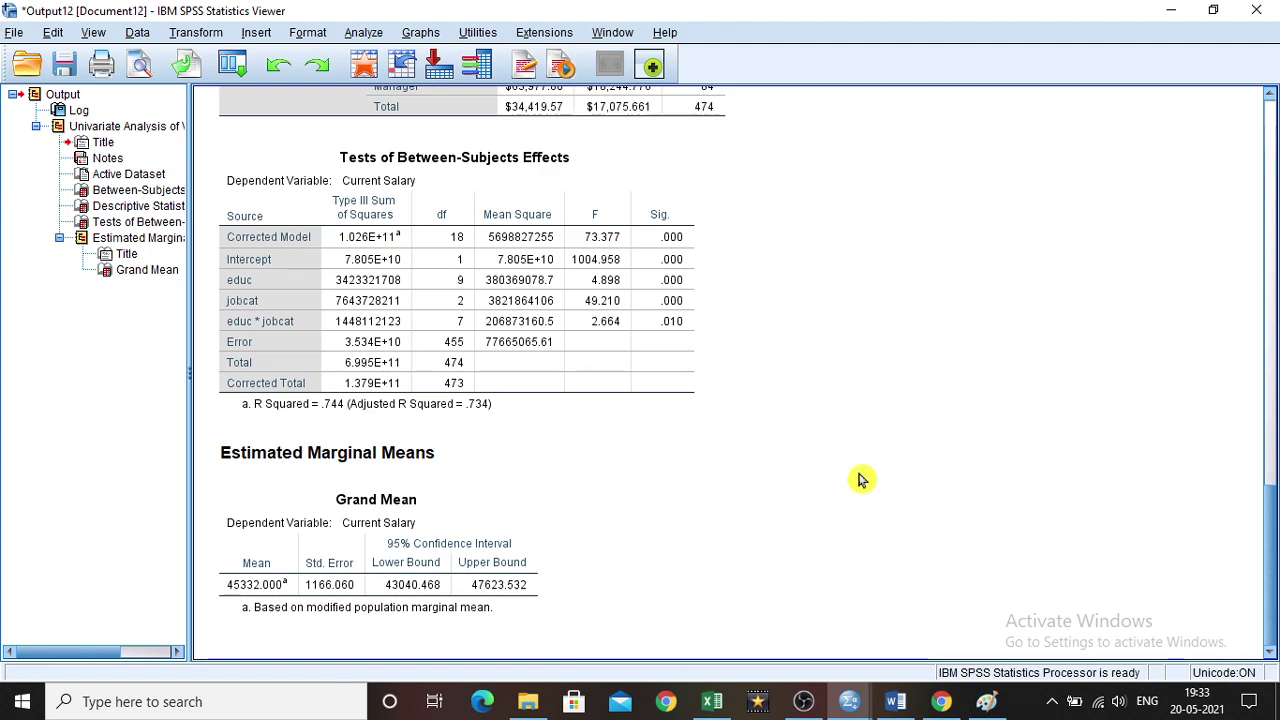